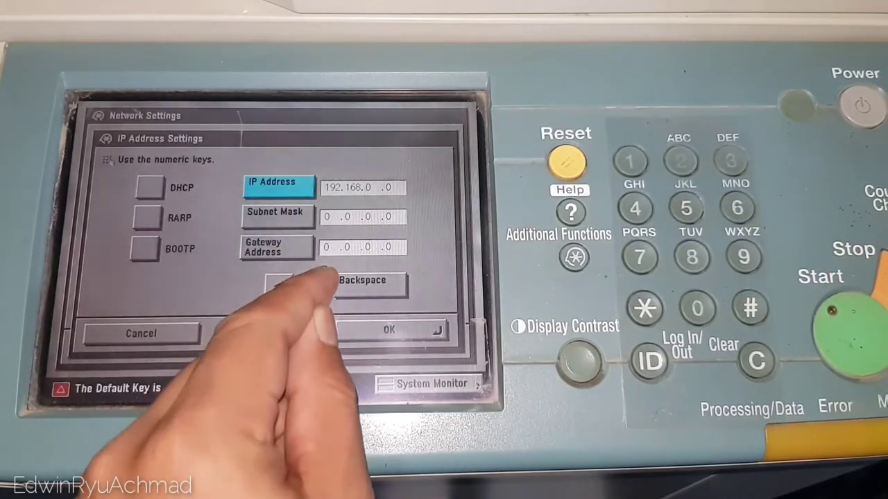
# Set the copier's IP address to 192.168.1.3 in its IP Address Settings
pyautogui.click(354, 281)
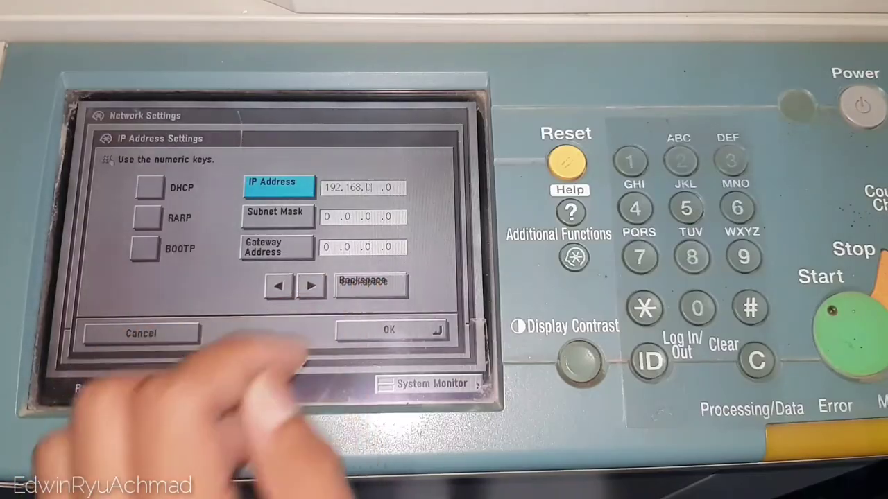
pyautogui.write('1')
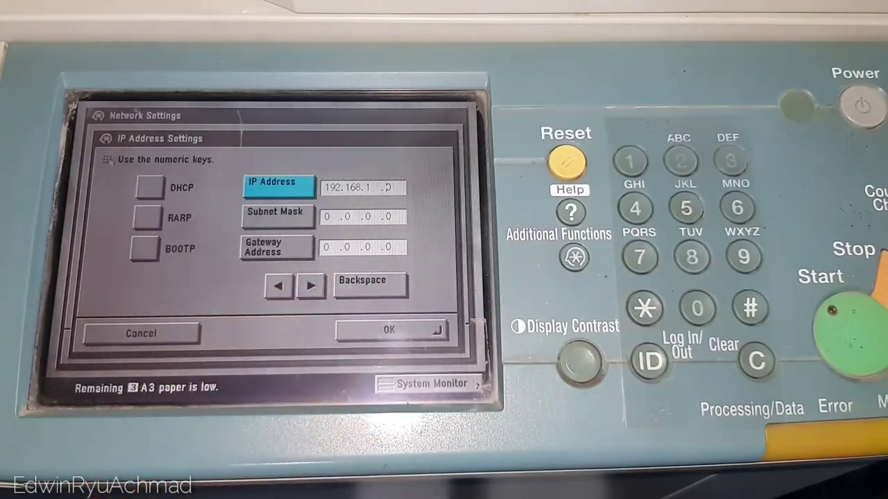
pyautogui.click(311, 287)
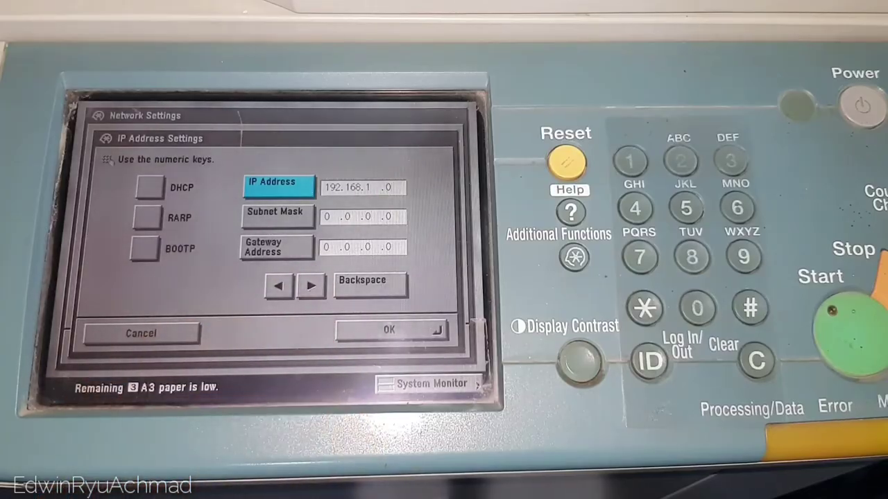
pyautogui.click(362, 284)
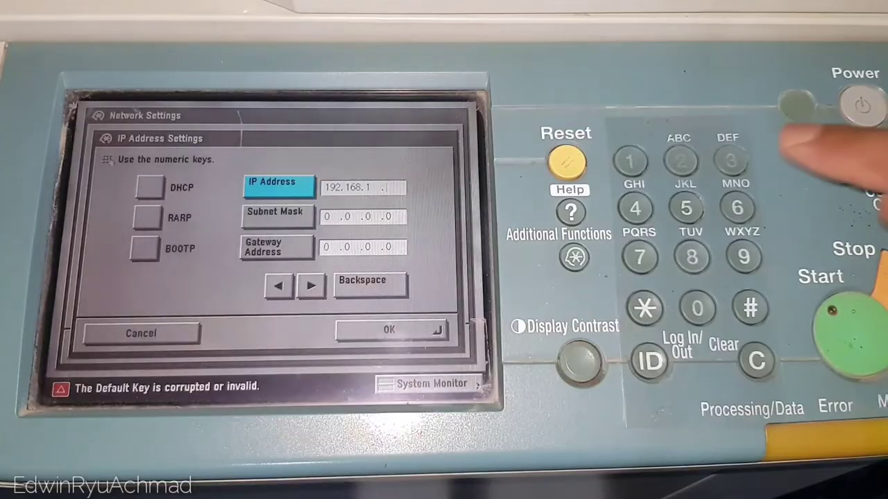
pyautogui.write('3')
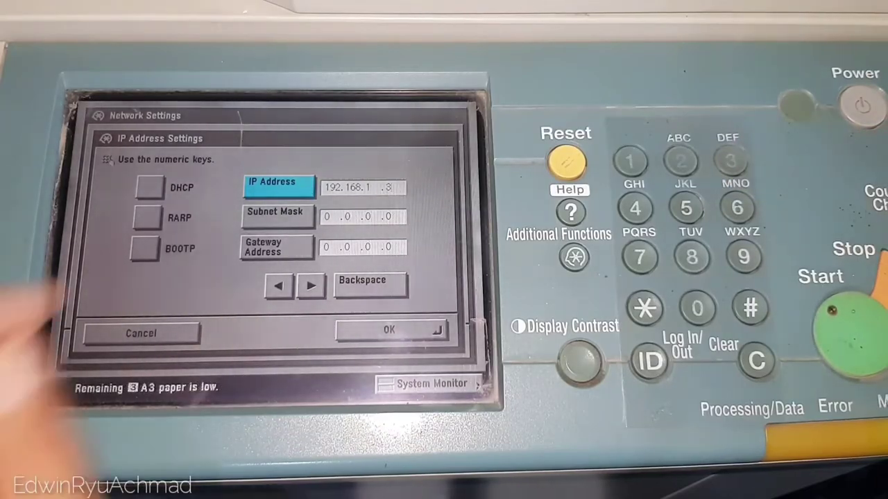
# Set the copier's subnet mask to 255.255.255.0
pyautogui.click(276, 213)
pyautogui.write('2')
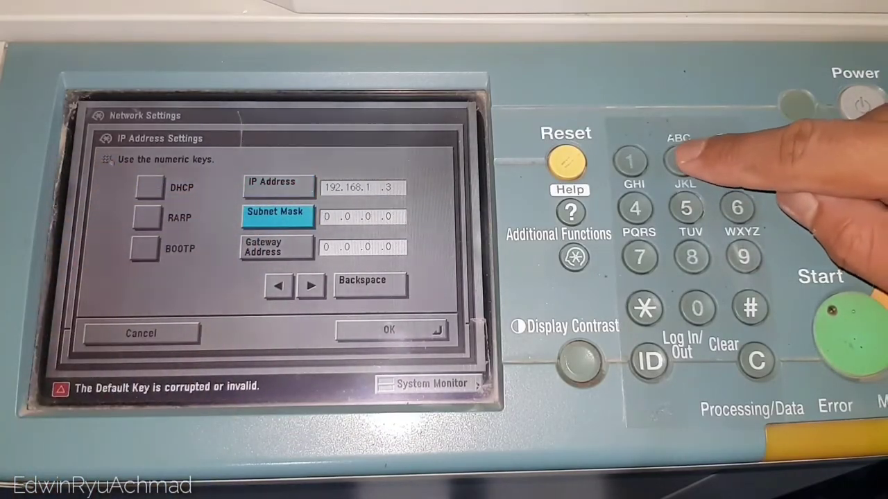
pyautogui.write('55.')
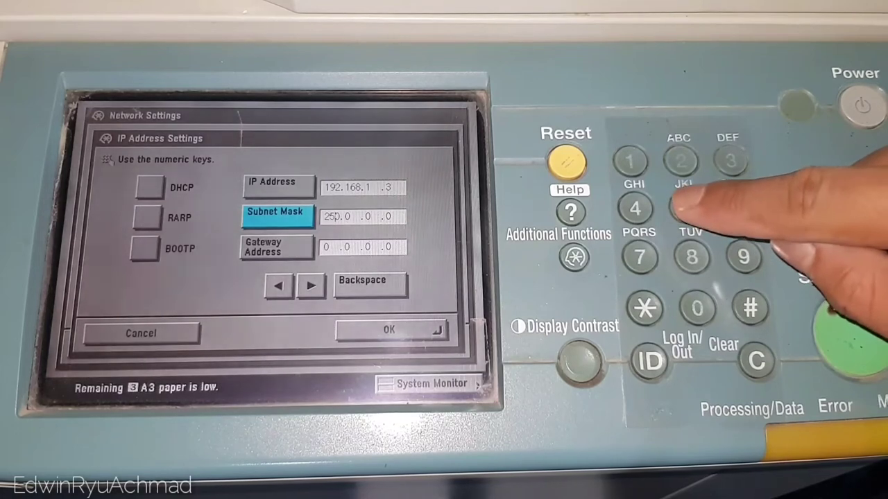
pyautogui.write('25')
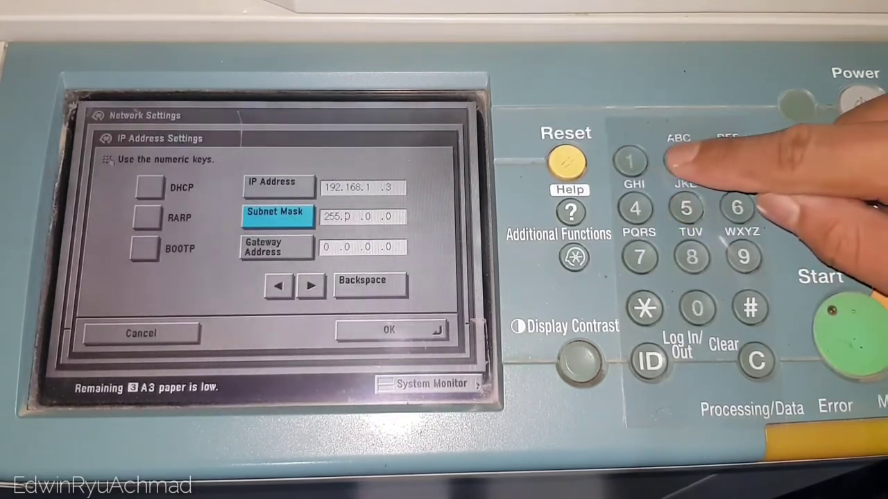
pyautogui.write('5.')
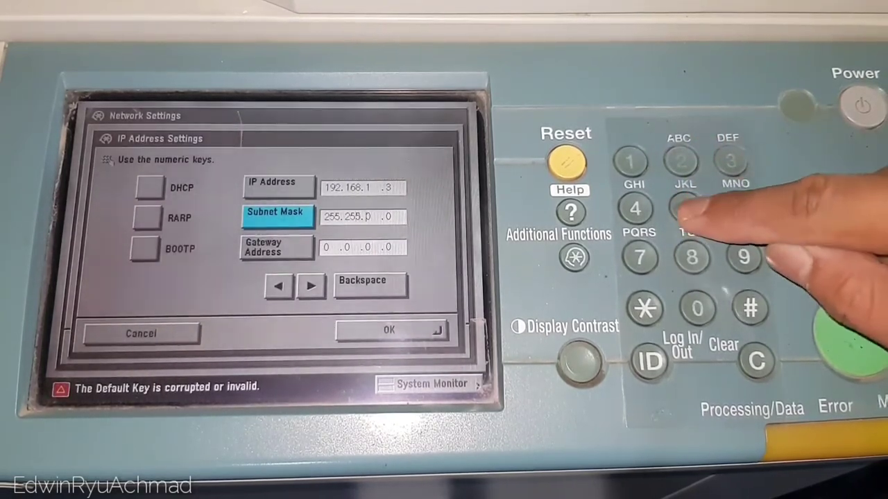
pyautogui.write('25')
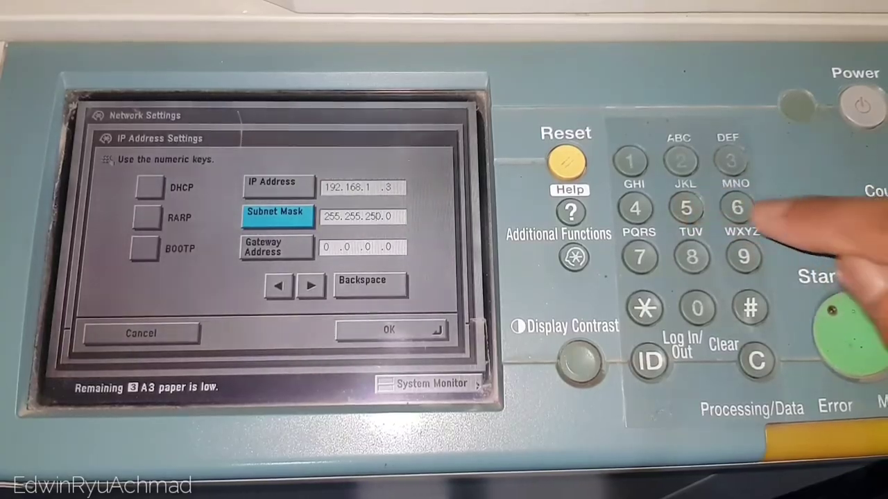
pyautogui.write('5')
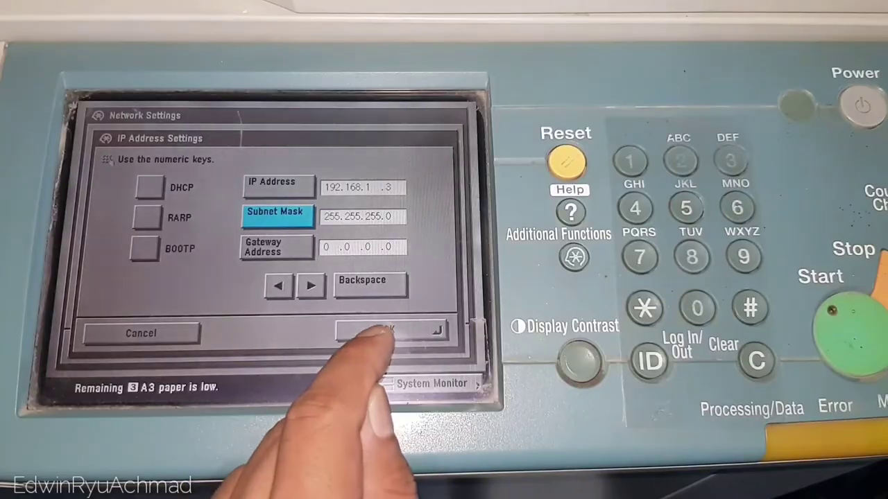
# Save the copier's IP address settings and exit Network Settings and Additional Functions
pyautogui.click(385, 330)
pyautogui.click(380, 331)
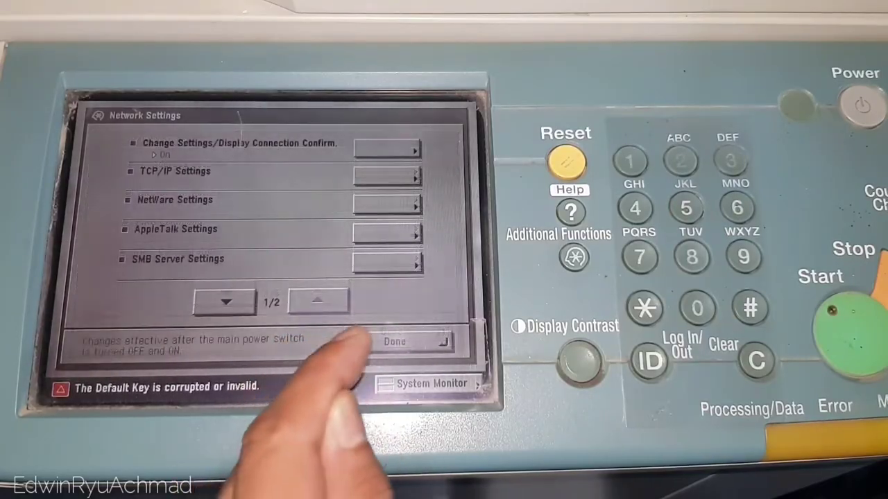
pyautogui.click(385, 338)
pyautogui.click(380, 339)
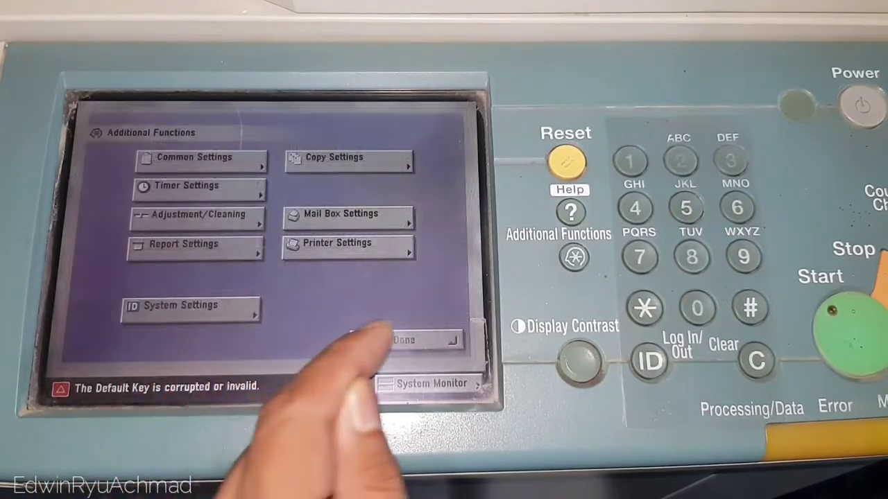
pyautogui.click(386, 340)
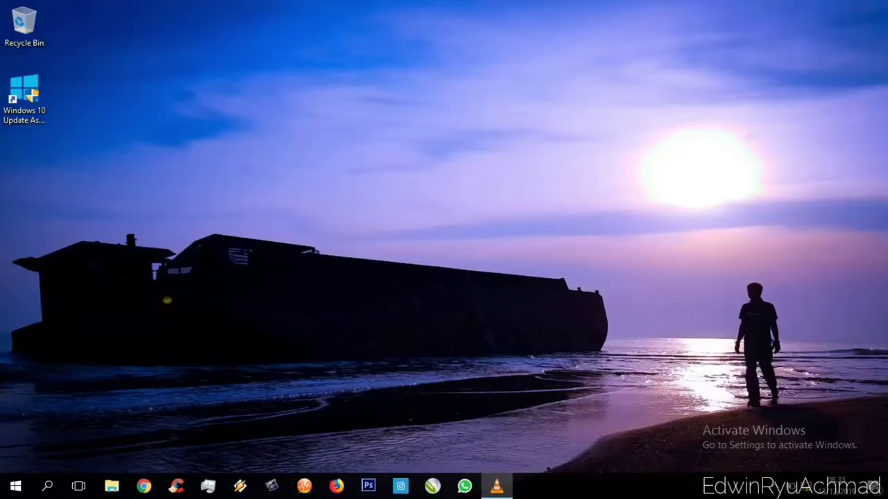
# On the Windows PC, open the Internet Protocol Version 4 (TCP/IPv4) properties of the Ethernet adapter
pyautogui.click(16, 486)
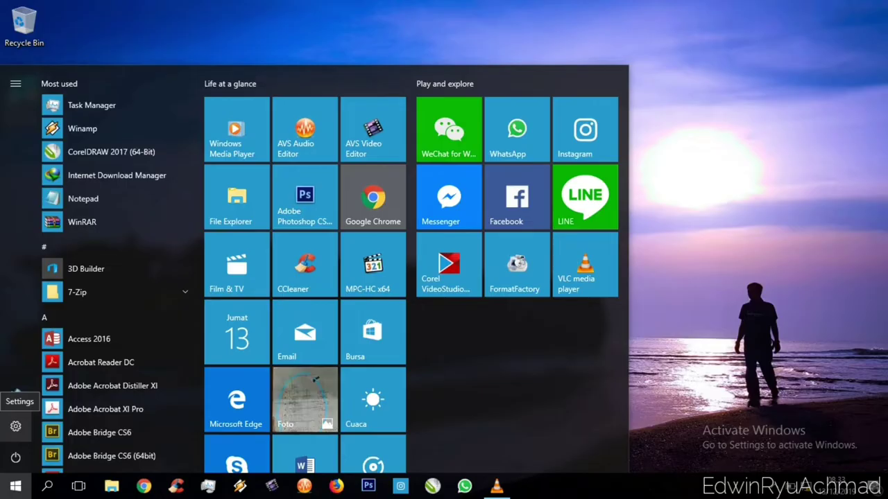
pyautogui.click(16, 427)
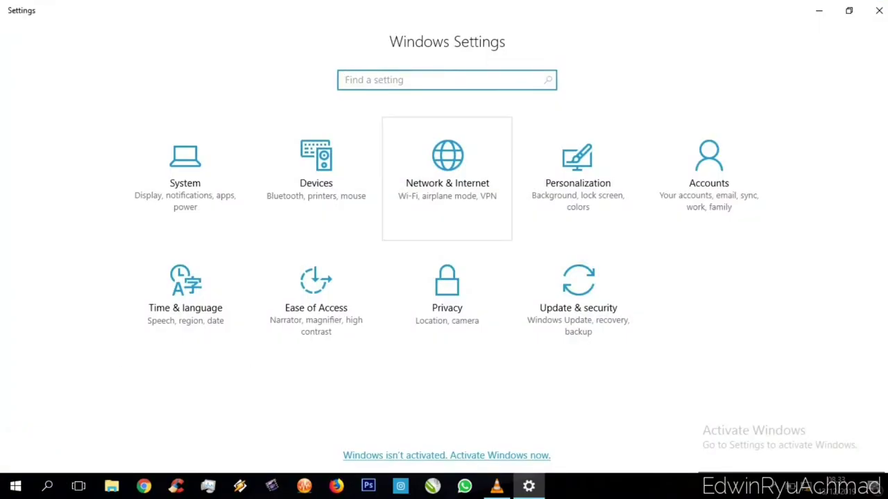
pyautogui.click(455, 182)
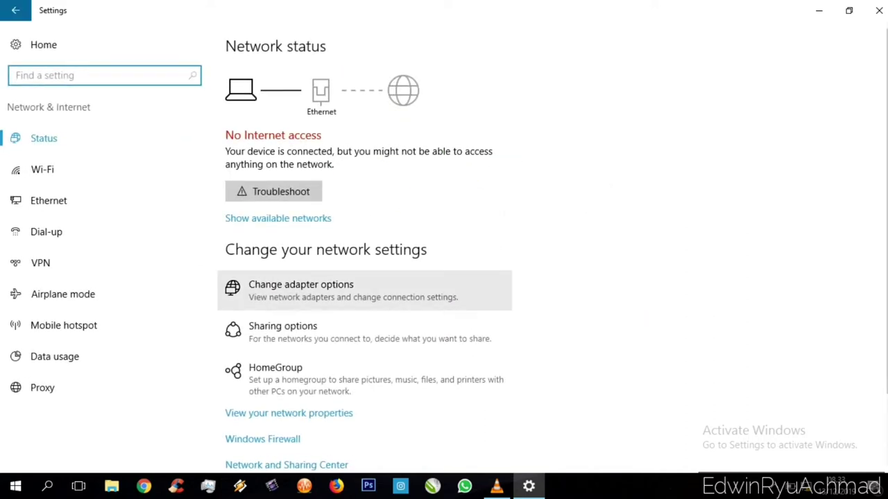
pyautogui.click(305, 294)
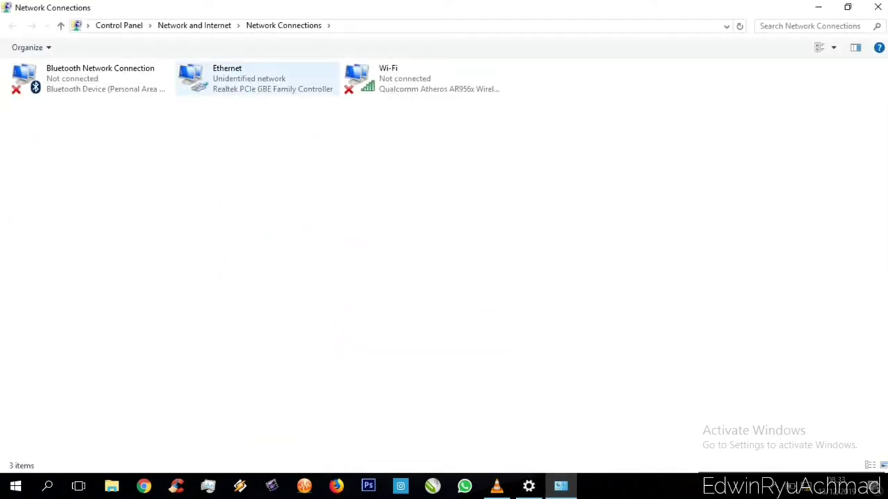
pyautogui.rightClick(220, 76)
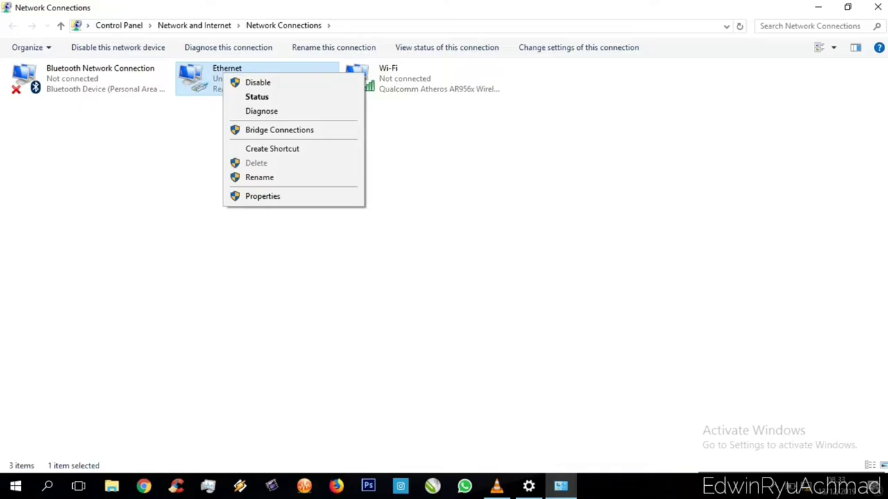
pyautogui.click(290, 196)
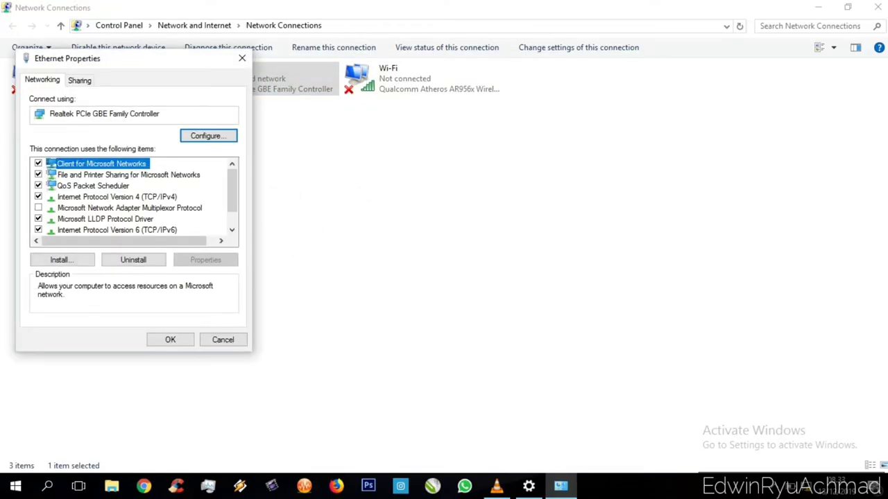
pyautogui.click(114, 197)
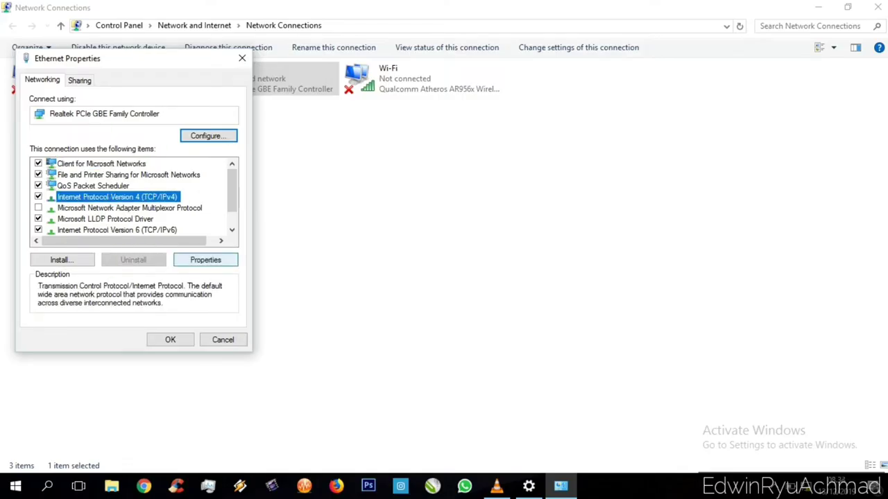
pyautogui.click(205, 262)
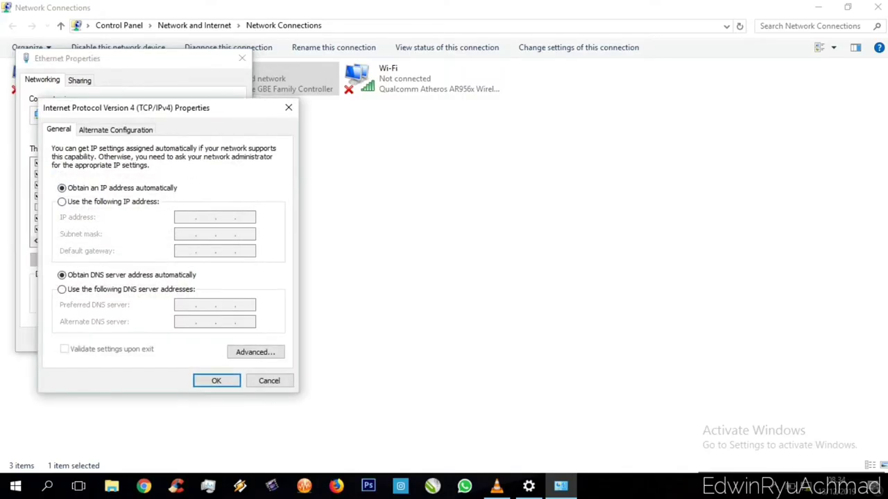
# Assign the Ethernet adapter the static IP address 192.168.1.1 with subnet mask 255.255.255.0, and close the network settings windows
pyautogui.click(62, 201)
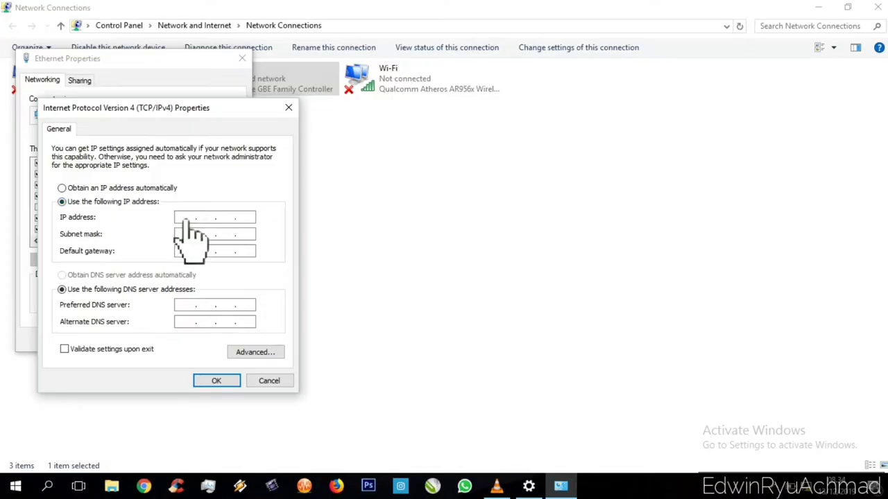
pyautogui.write('192 . 168 . 1 . 1')
pyautogui.press('Tab')
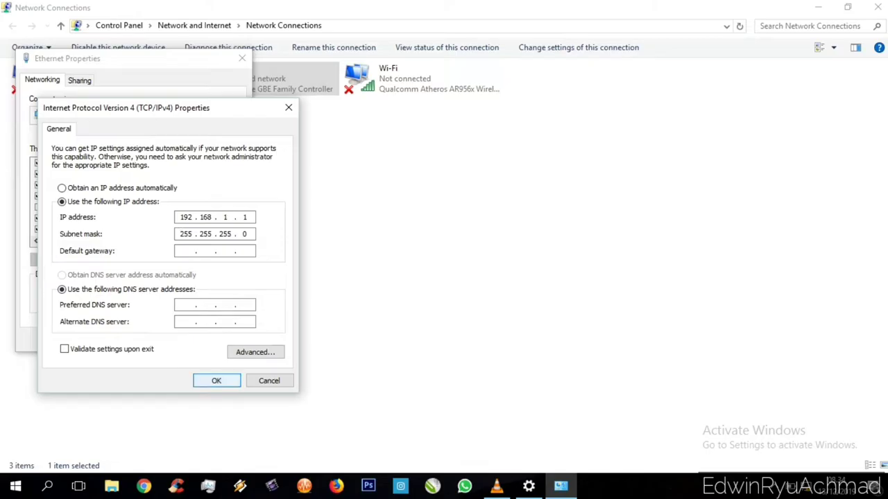
pyautogui.click(216, 380)
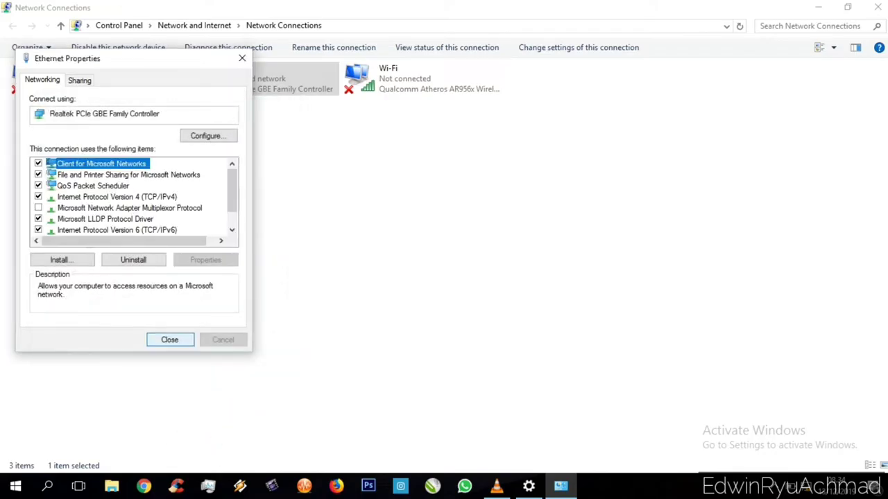
pyautogui.click(170, 340)
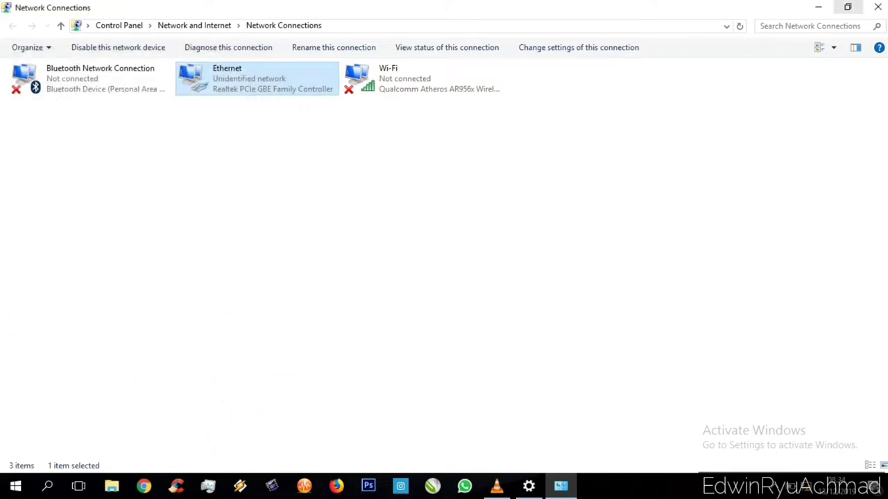
pyautogui.click(878, 7)
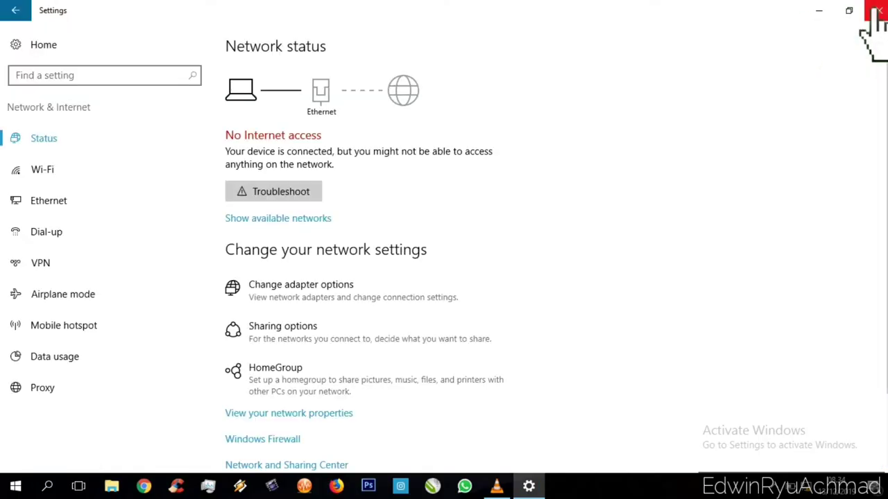
pyautogui.click(875, 10)
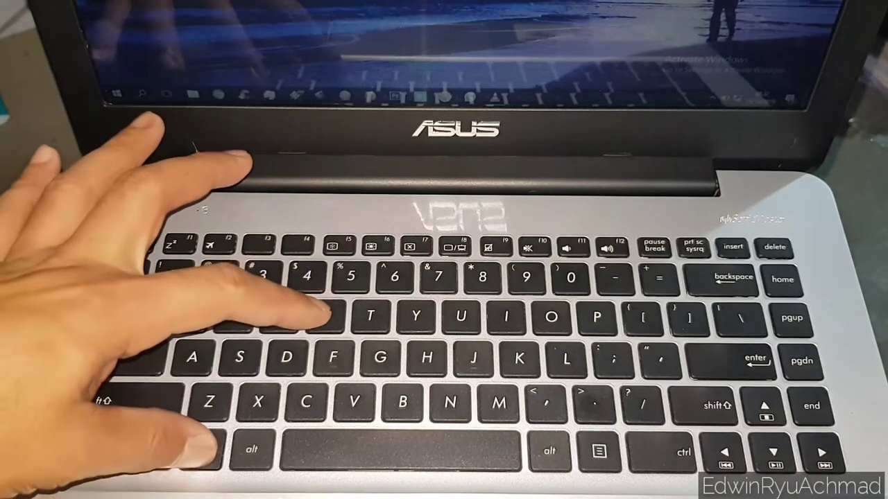
# Test the connection to the copier by running "ping 192.168.1.3 -t" from the Run dialog
pyautogui.press('super+r')
pyautogui.write('pi')
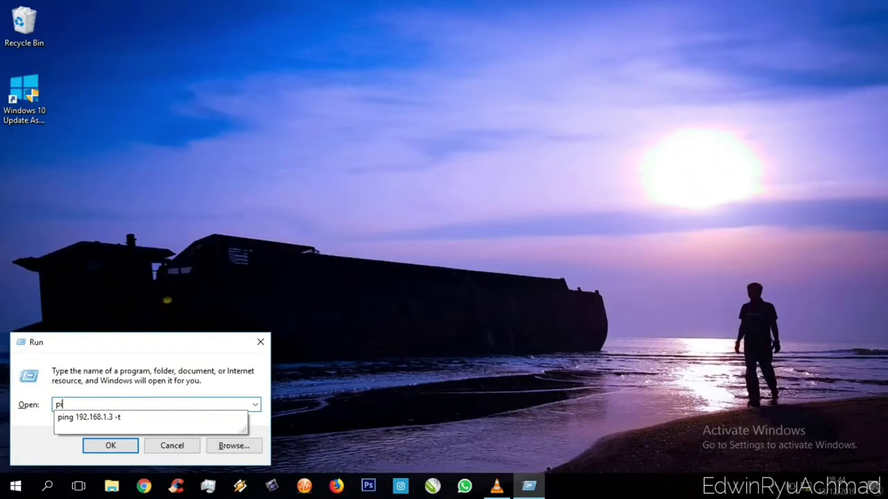
pyautogui.write('ng 192.168.1.3 -t')
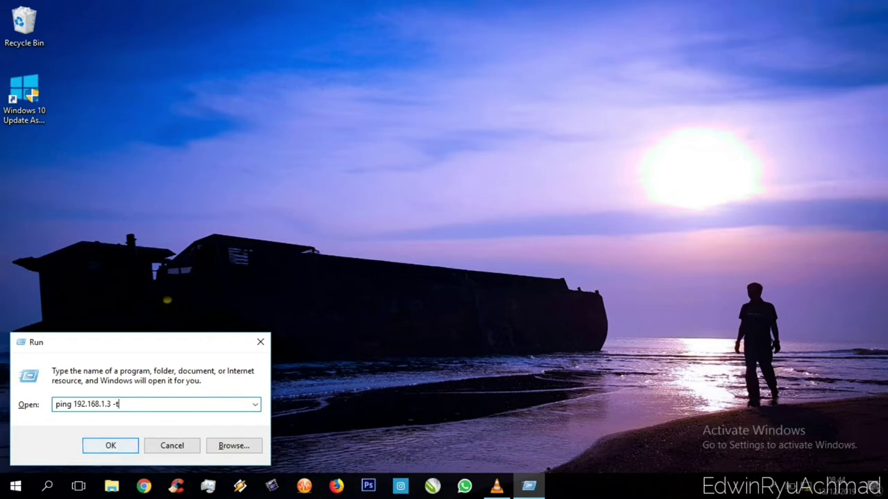
pyautogui.click(111, 448)
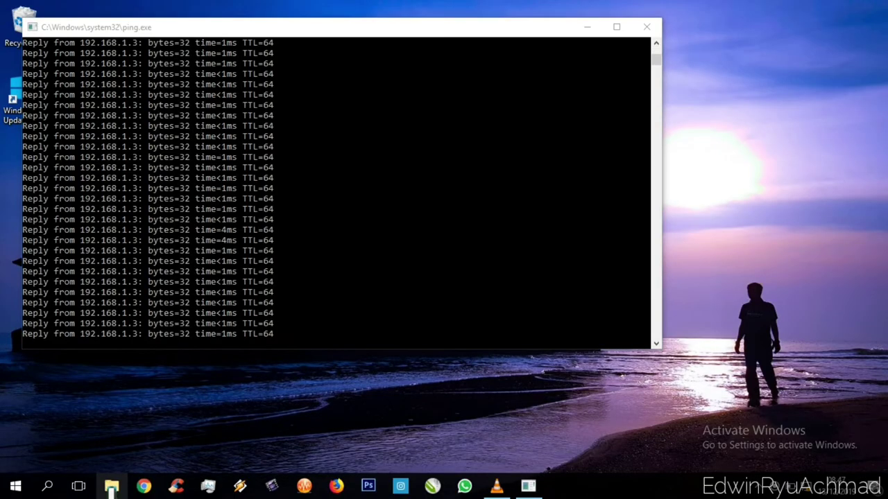
# Run the Setup application from the uk_eng\x64 subfolder of the Canon PCL5e5c, PCL6 Printer Driver v14.00 folder on drive D:
pyautogui.press('super+e')
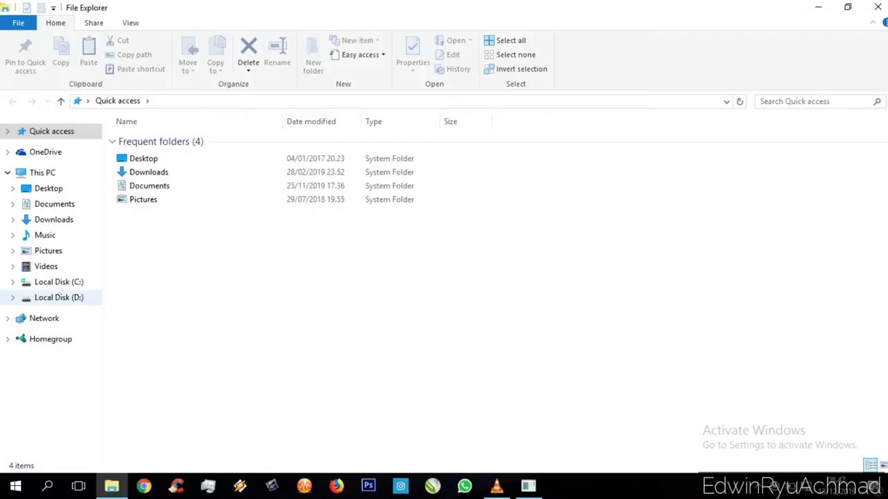
pyautogui.click(56, 298)
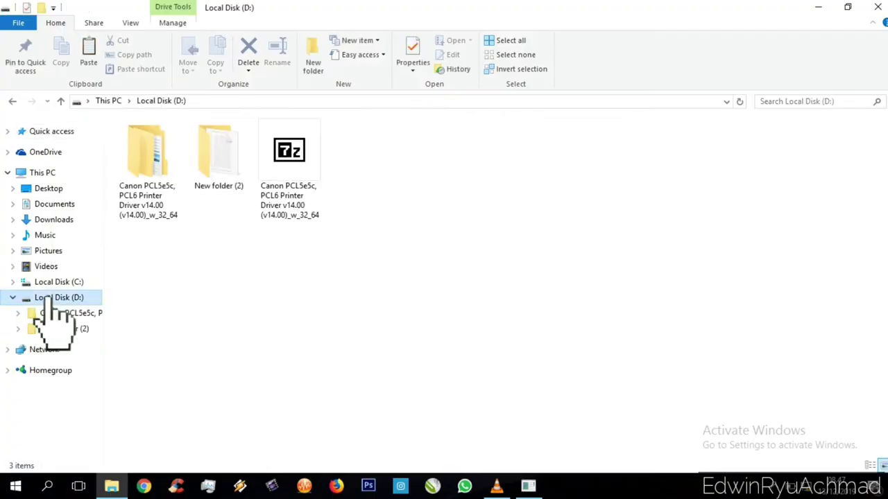
pyautogui.click(149, 168)
pyautogui.doubleClick(148, 168)
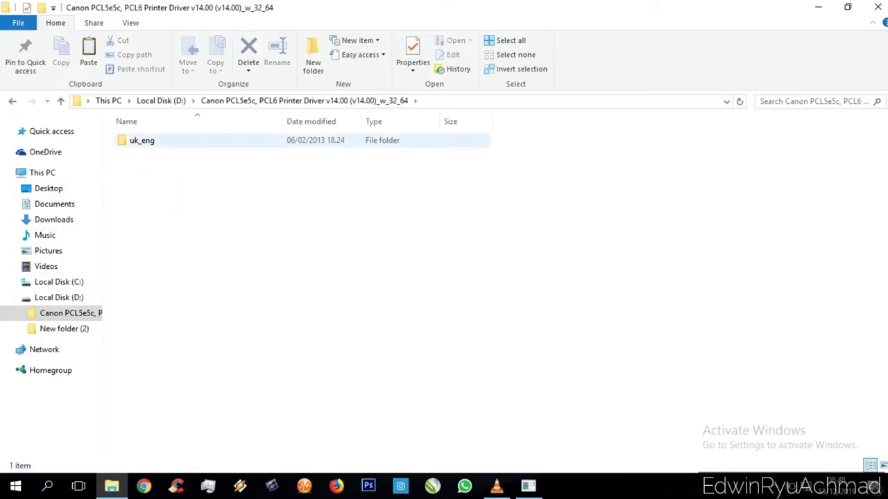
pyautogui.doubleClick(161, 142)
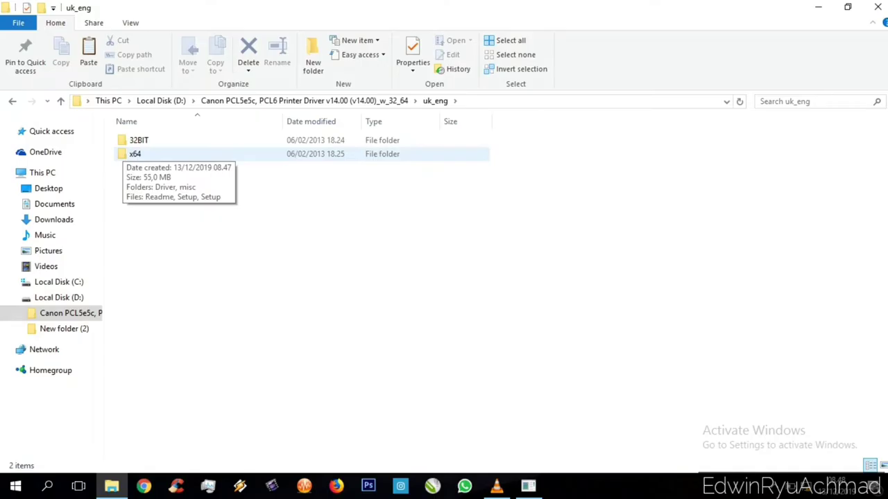
pyautogui.doubleClick(148, 154)
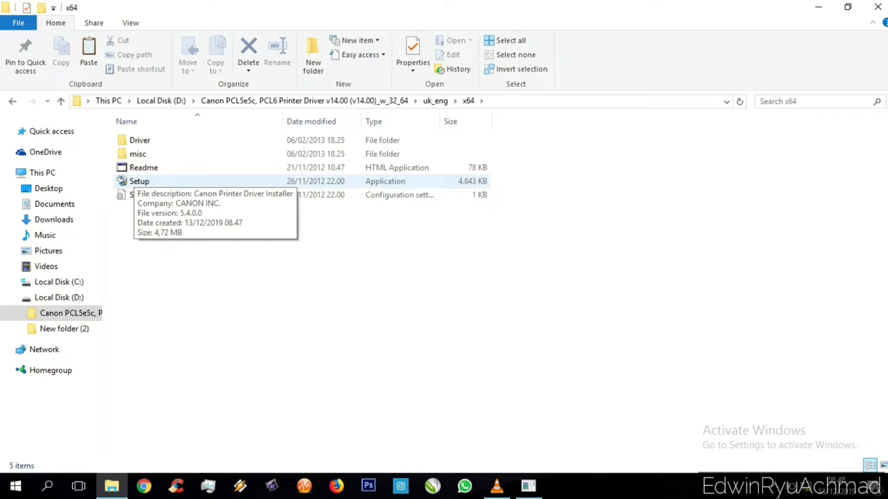
pyautogui.doubleClick(157, 182)
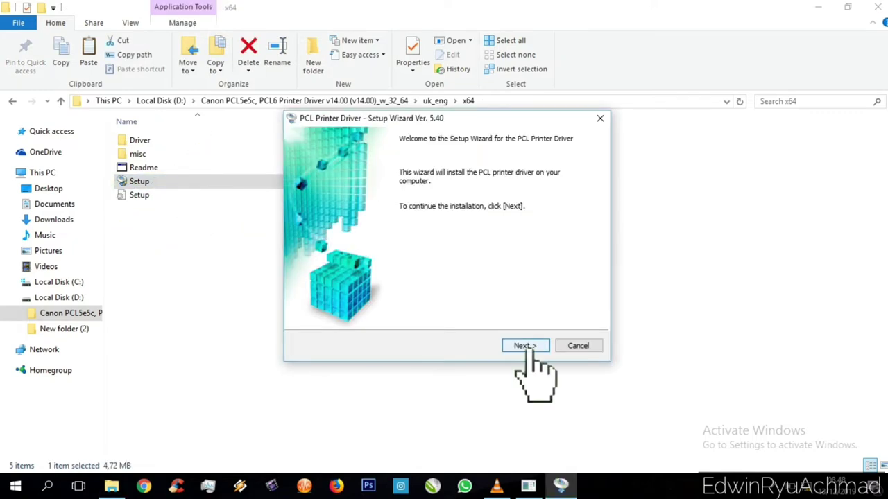
# Accept the driver license, choose Search for Network Printers to Install, and keep PCL5e/5c Printer Driver without the Canon Driver Information Assist Service
pyautogui.click(525, 346)
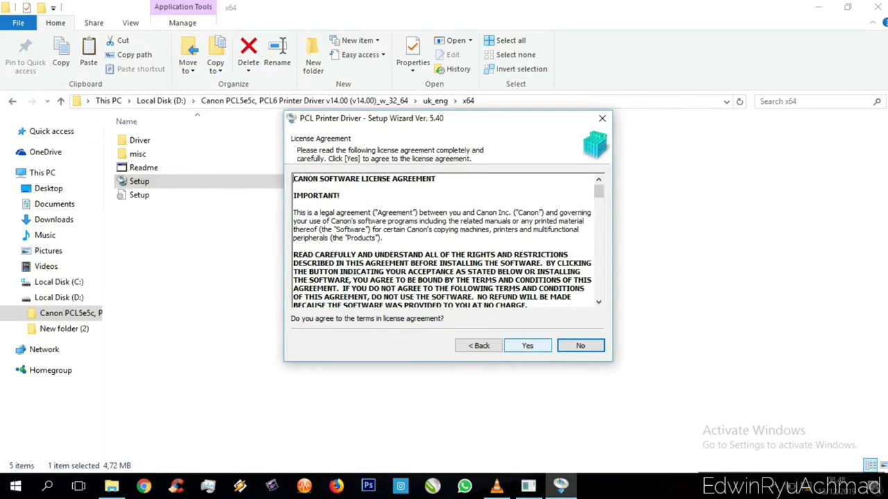
pyautogui.click(529, 351)
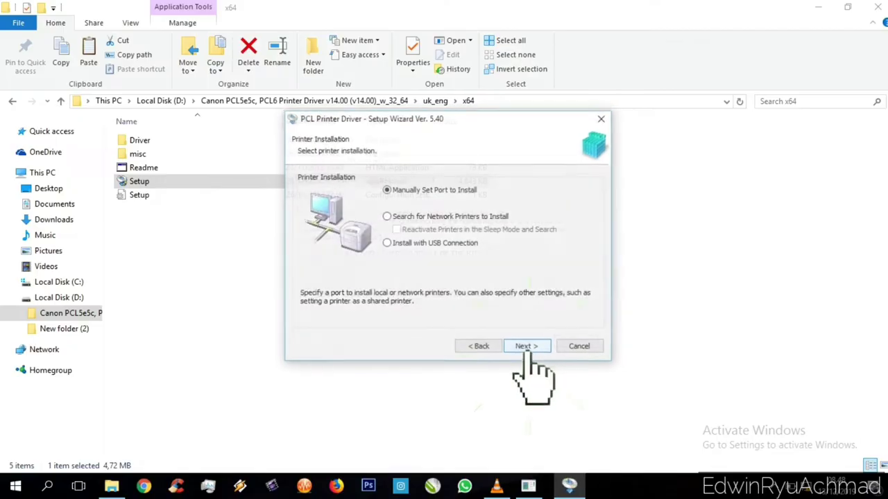
pyautogui.click(387, 219)
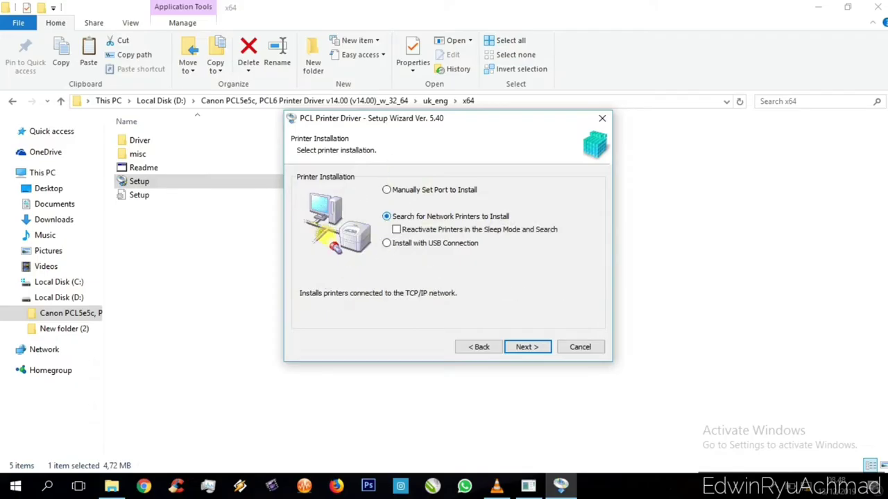
pyautogui.click(527, 349)
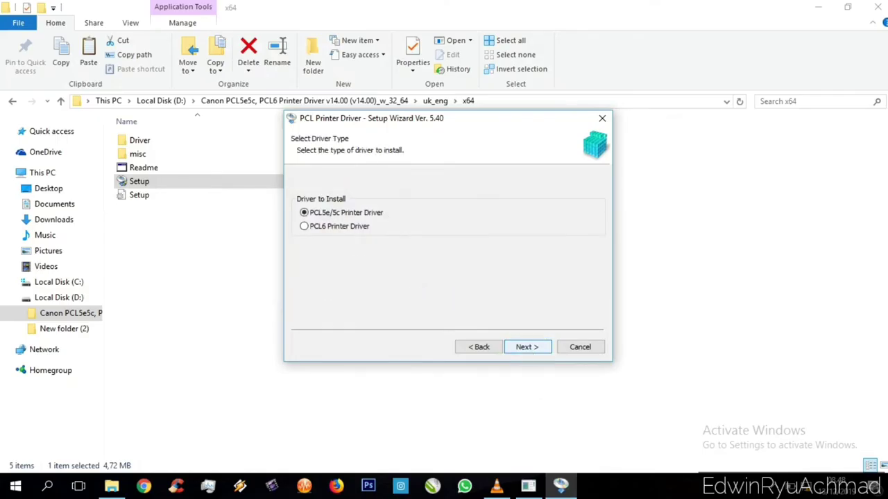
pyautogui.click(527, 349)
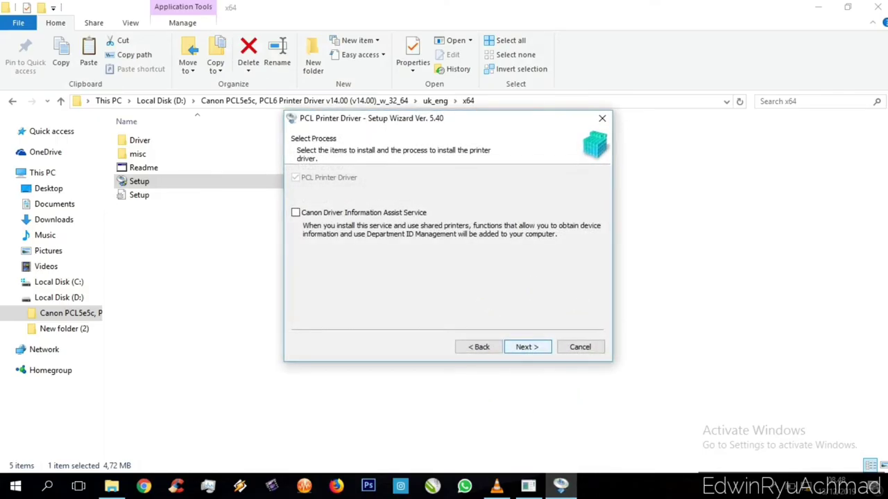
pyautogui.click(527, 348)
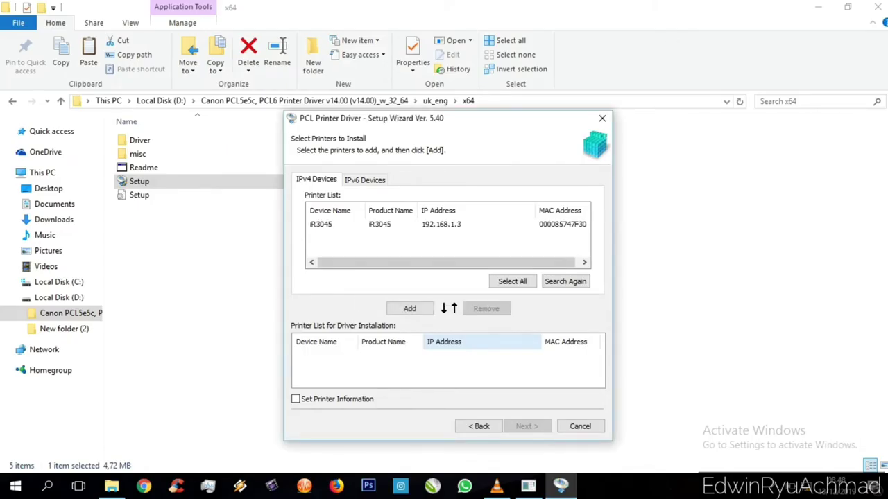
# Add the iR3045 at 192.168.1.3 to the driver installation list and install its driver
pyautogui.click(323, 225)
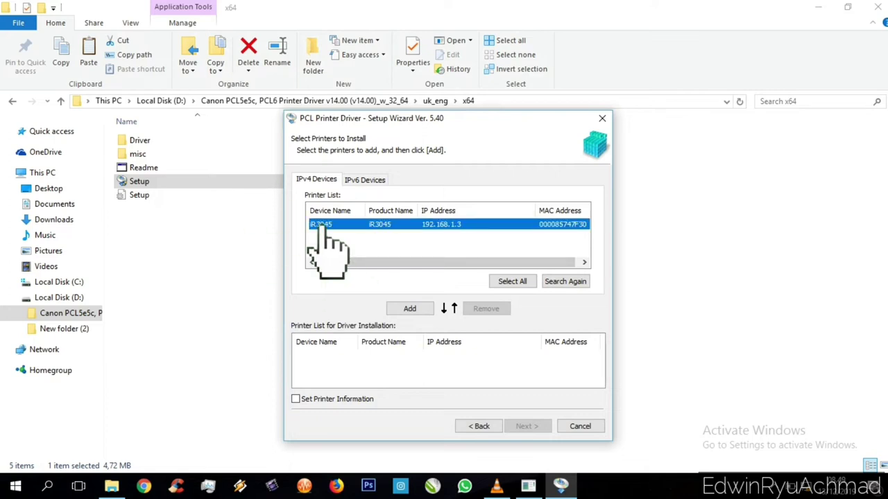
pyautogui.click(410, 309)
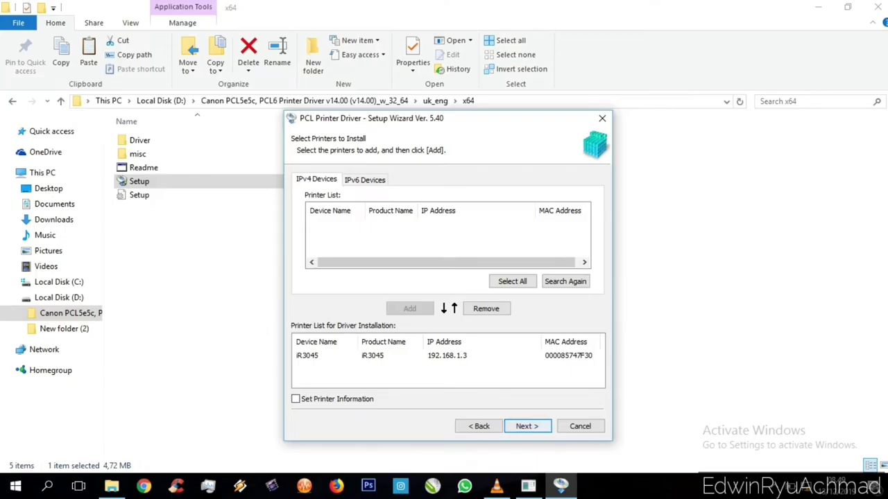
pyautogui.click(526, 426)
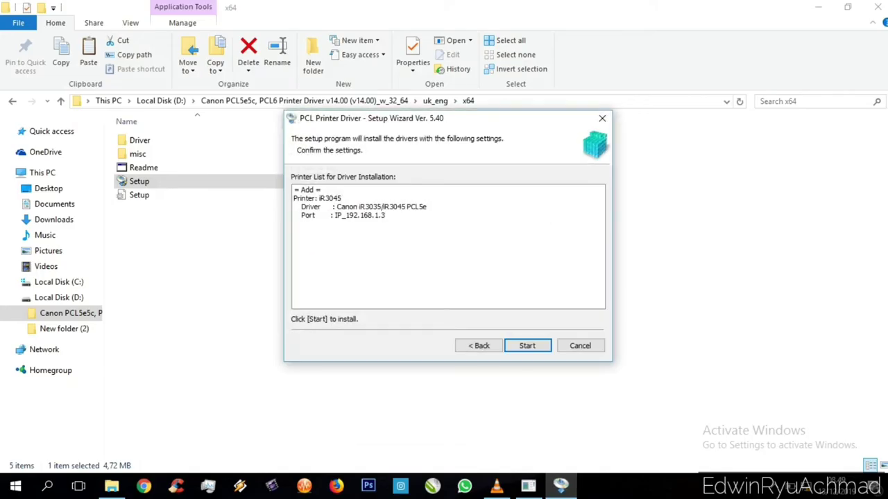
pyautogui.click(528, 350)
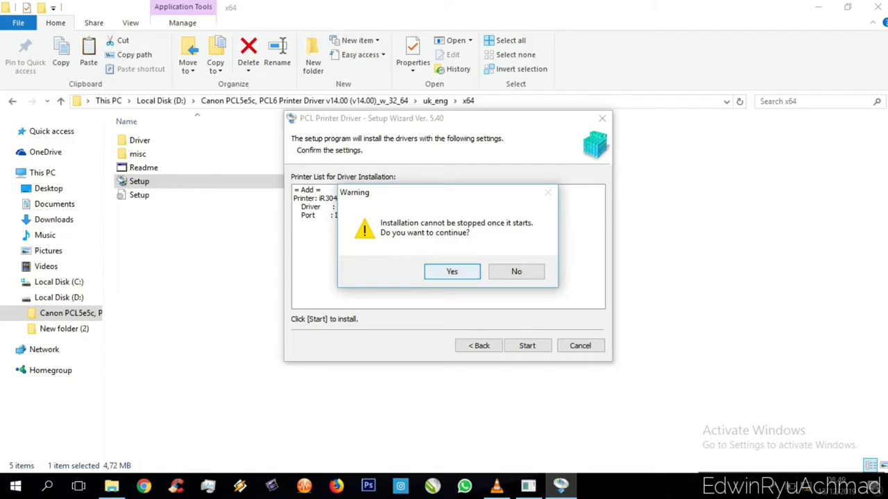
pyautogui.click(452, 272)
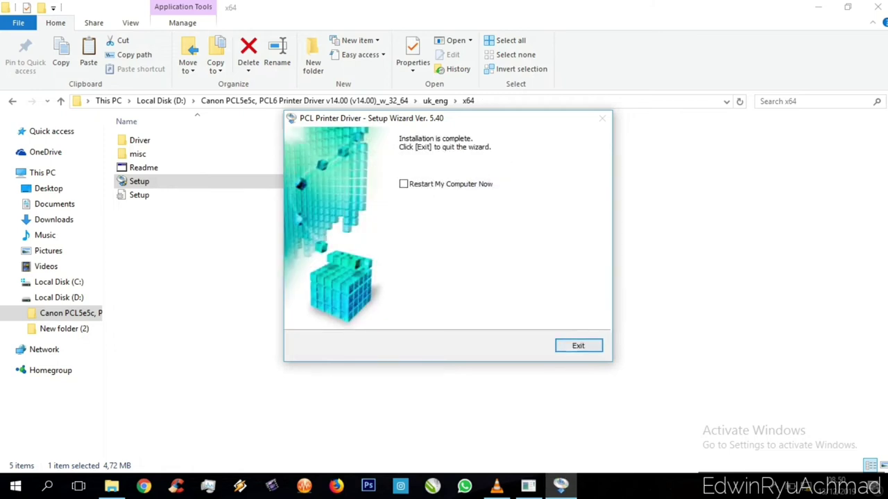
# Exit the setup wizard without restarting the computer, and close File Explorer and the ping window
pyautogui.click(579, 349)
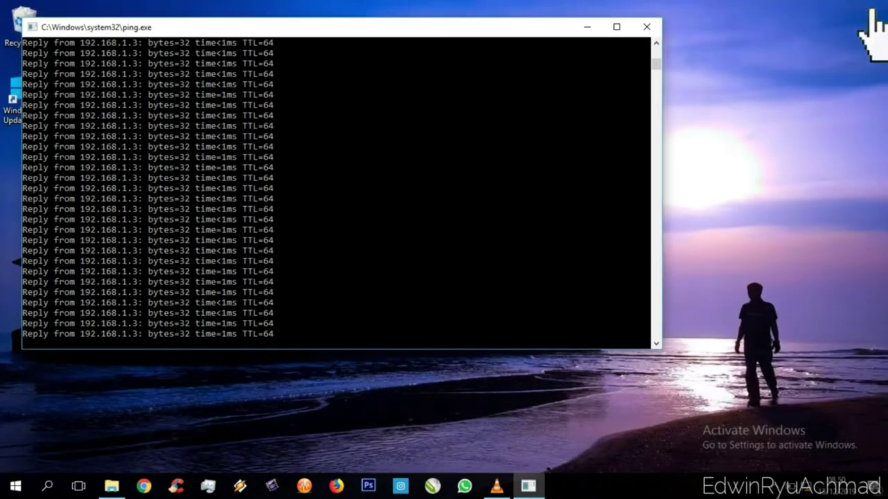
pyautogui.click(876, 8)
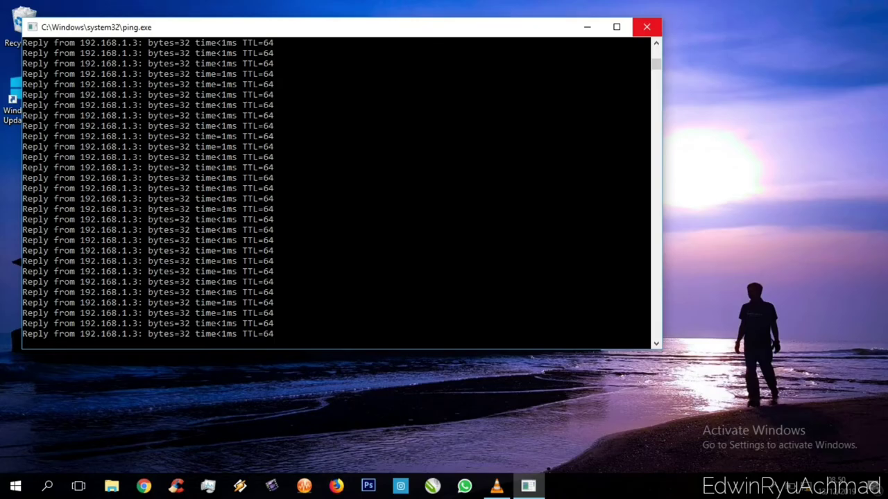
pyautogui.click(647, 27)
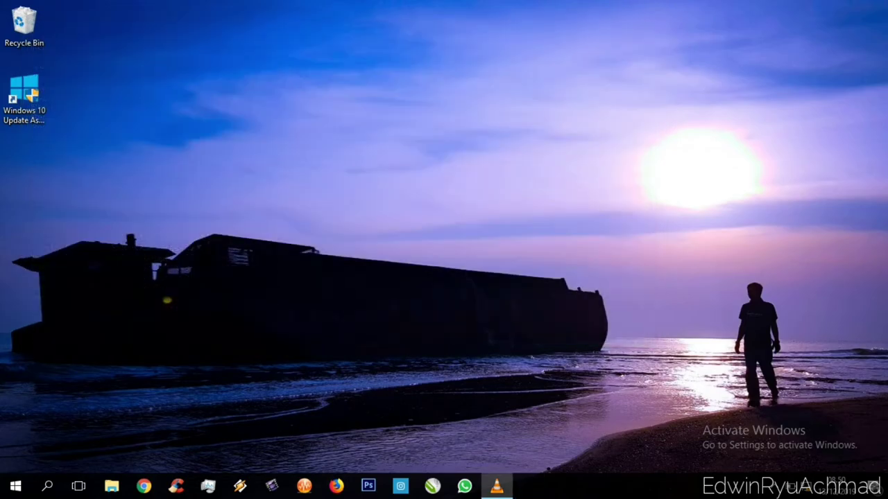
# Open the printer properties of the iR3045 from the Devices section of Windows Settings
pyautogui.click(15, 485)
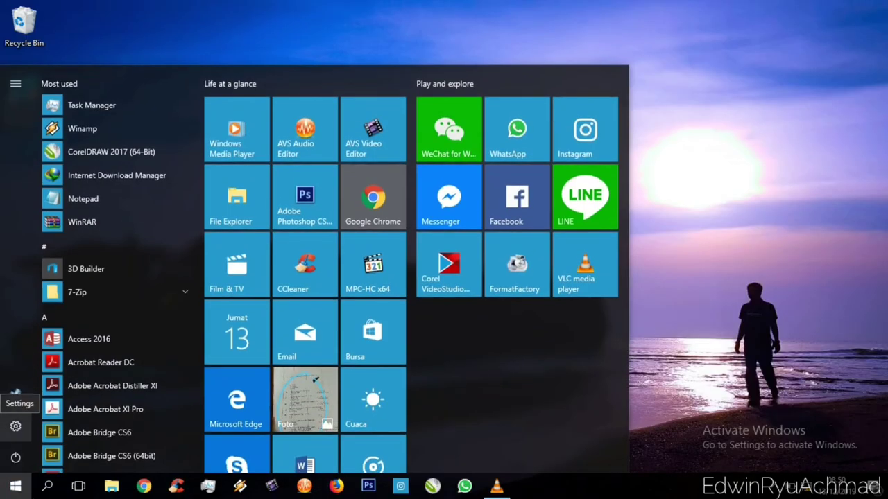
pyautogui.click(15, 426)
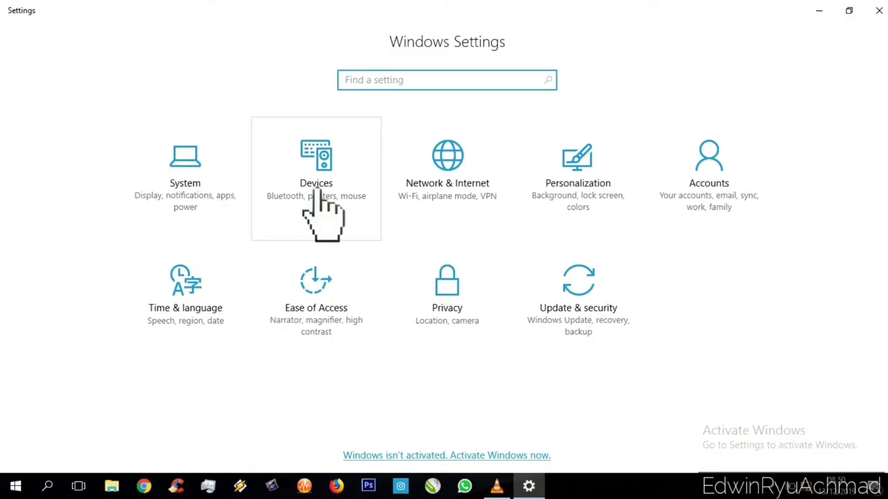
pyautogui.click(319, 201)
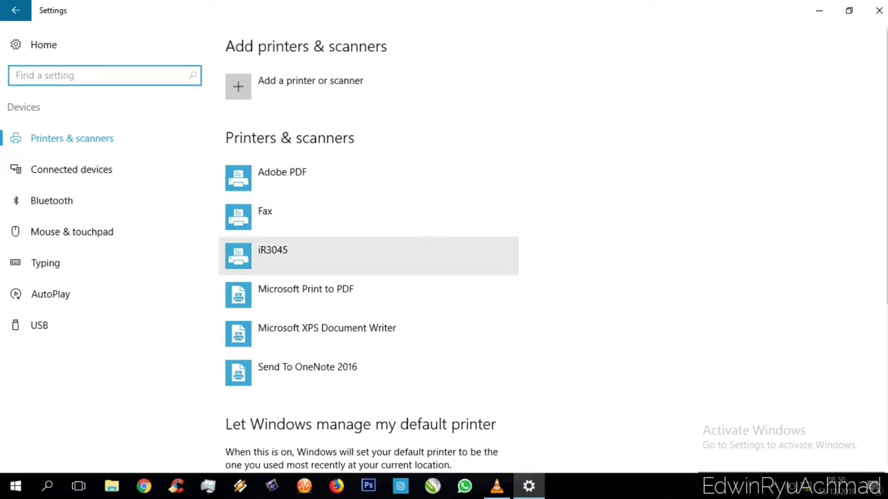
pyautogui.click(272, 285)
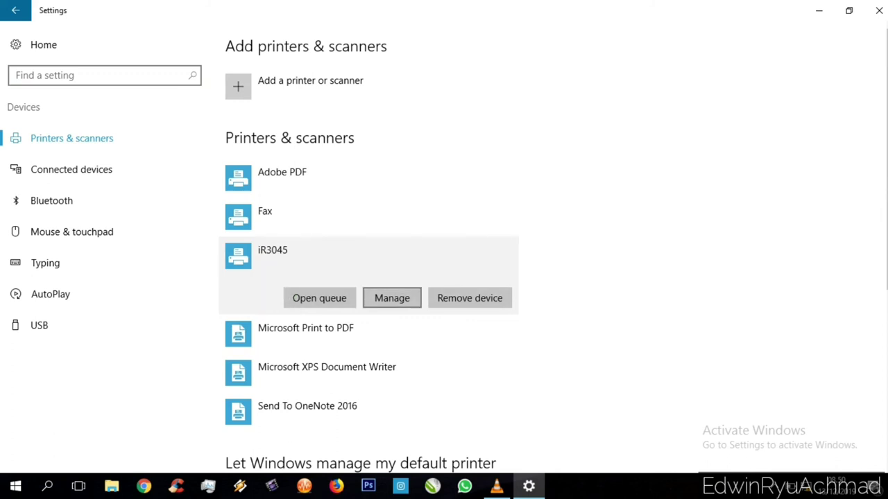
pyautogui.click(393, 301)
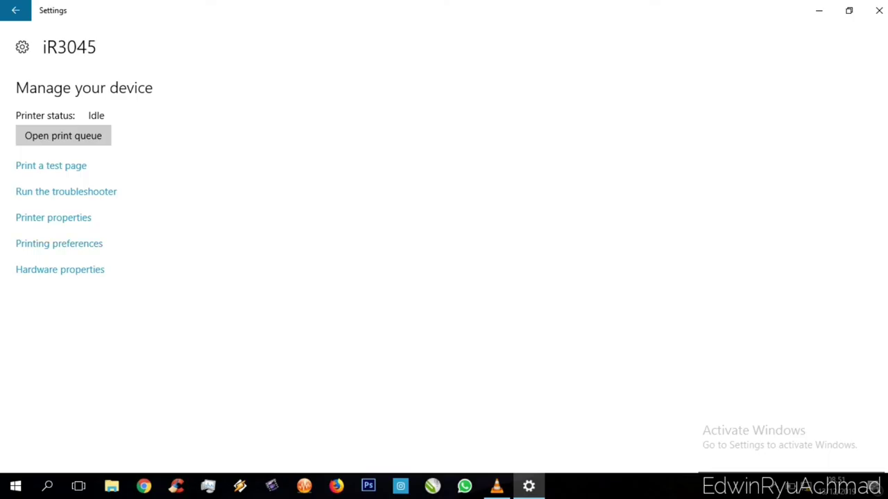
pyautogui.click(47, 219)
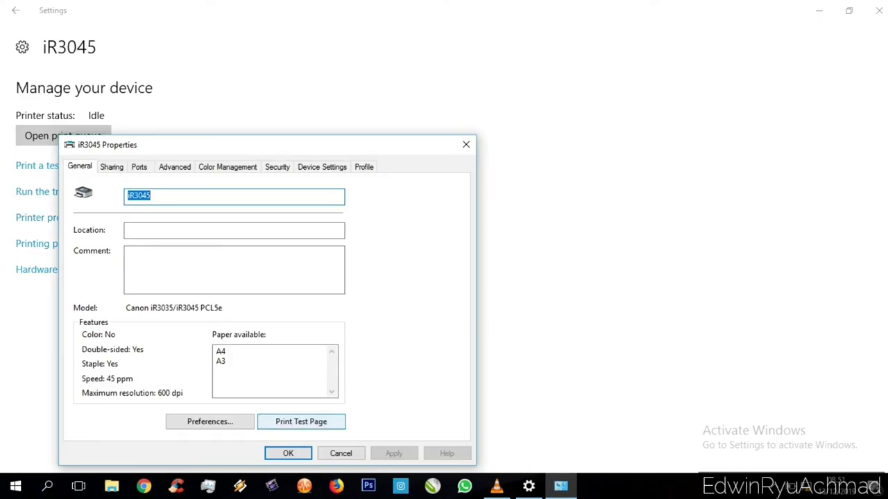
# Print a test page on the iR3045 and close its properties dialog
pyautogui.click(302, 423)
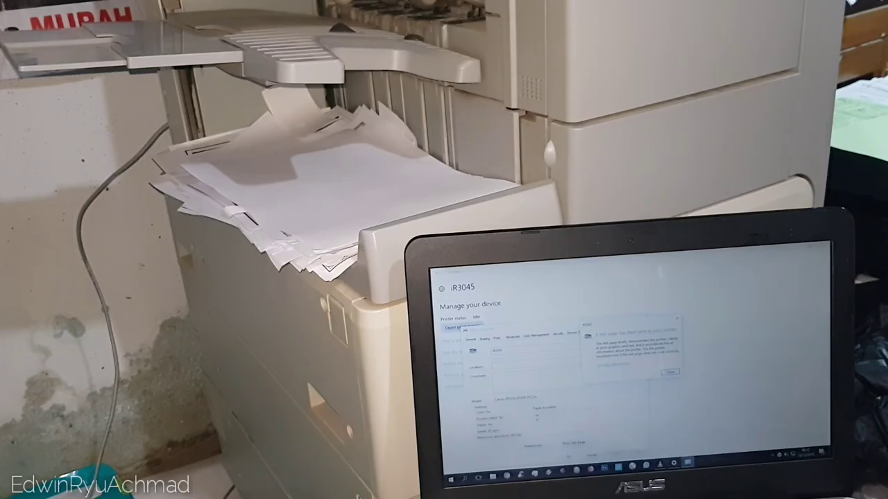
pyautogui.press('Return')
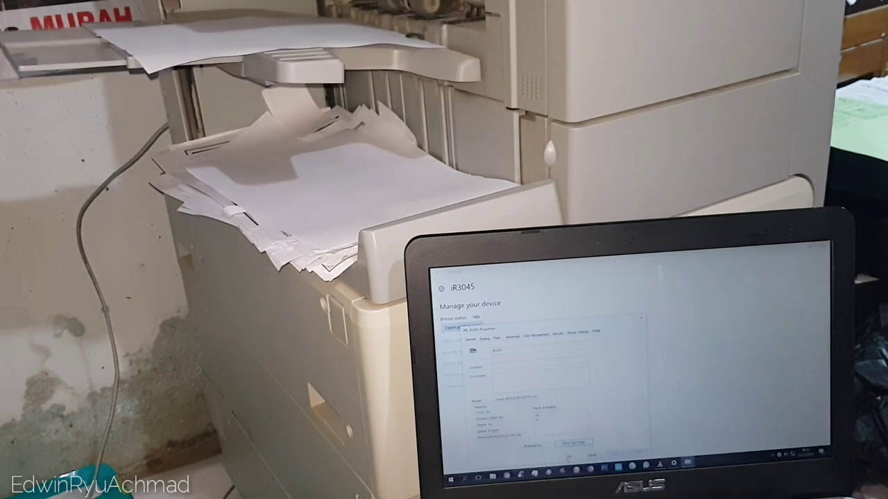
pyautogui.press('Return')
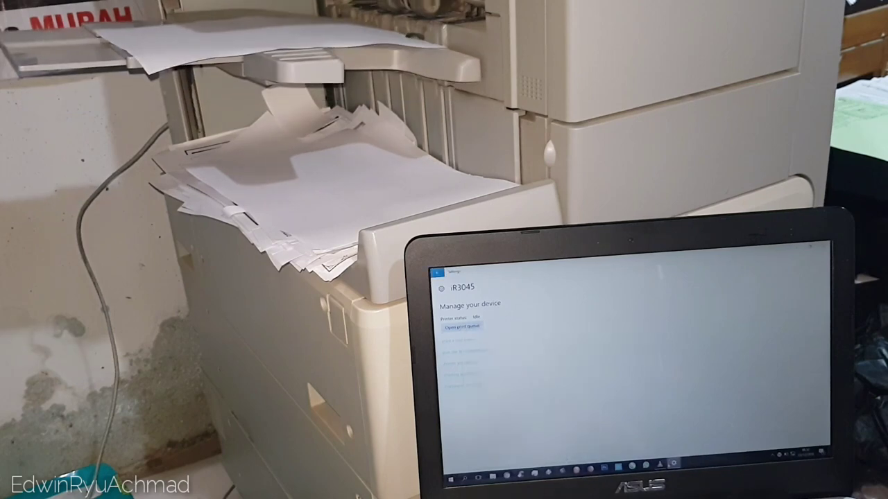
pyautogui.moveTo(673, 464)
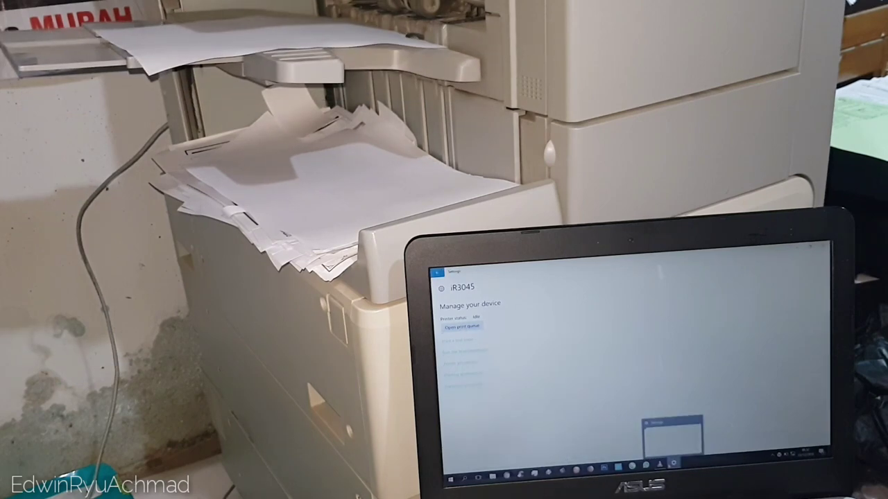